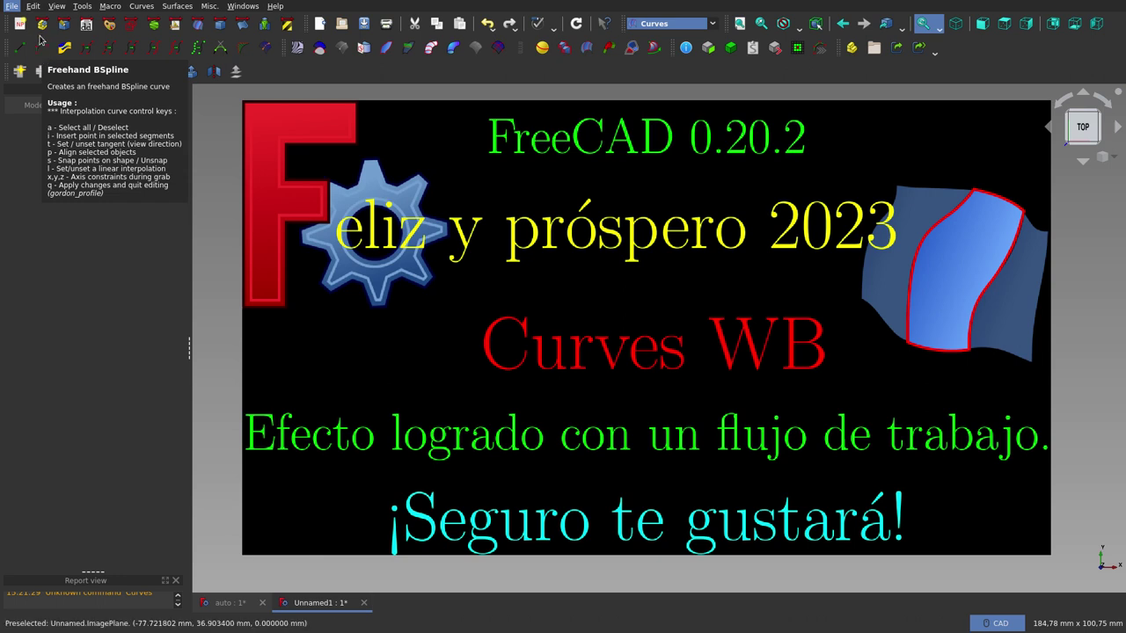
Start the Freehand BSpline tool from the Curves workbench toolbar
left_click(43, 53)
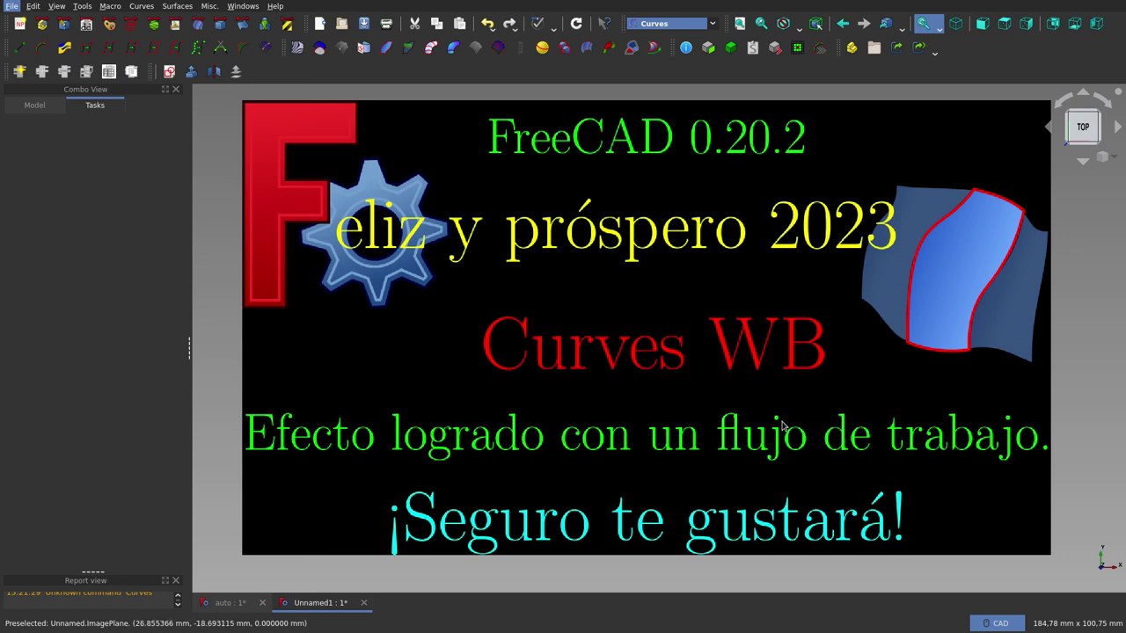
Switch from Unnamed1 to the auto document containing the car-body wireframe
key("ctrl+Tab")
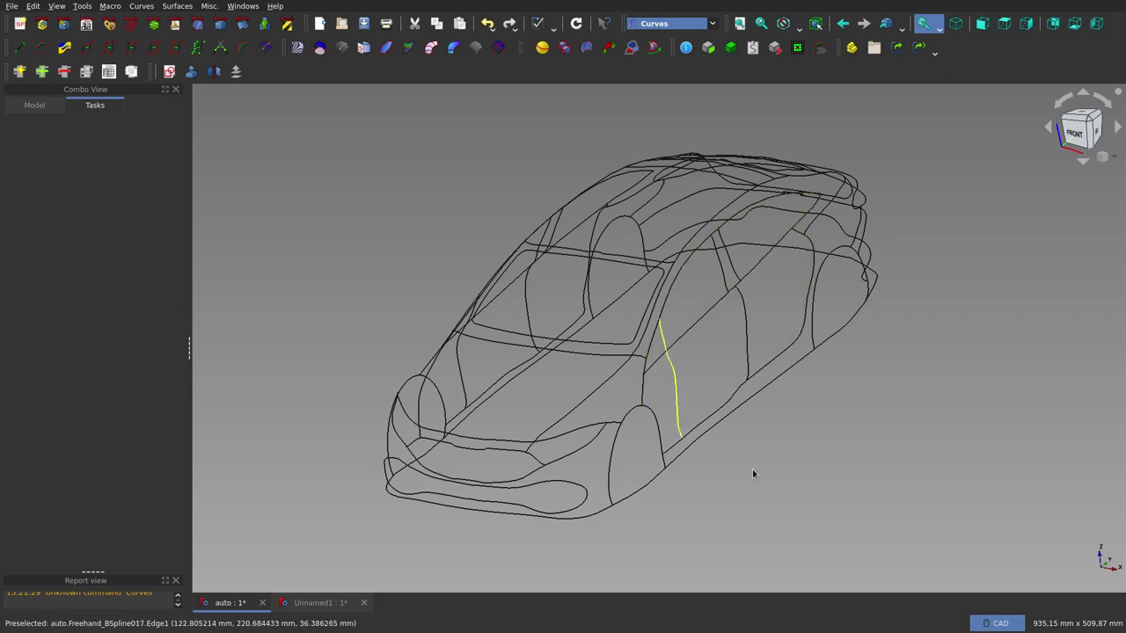
scroll(754, 489, "up", 1)
scroll(754, 489, "up", 1)
scroll(753, 490, "down", 3)
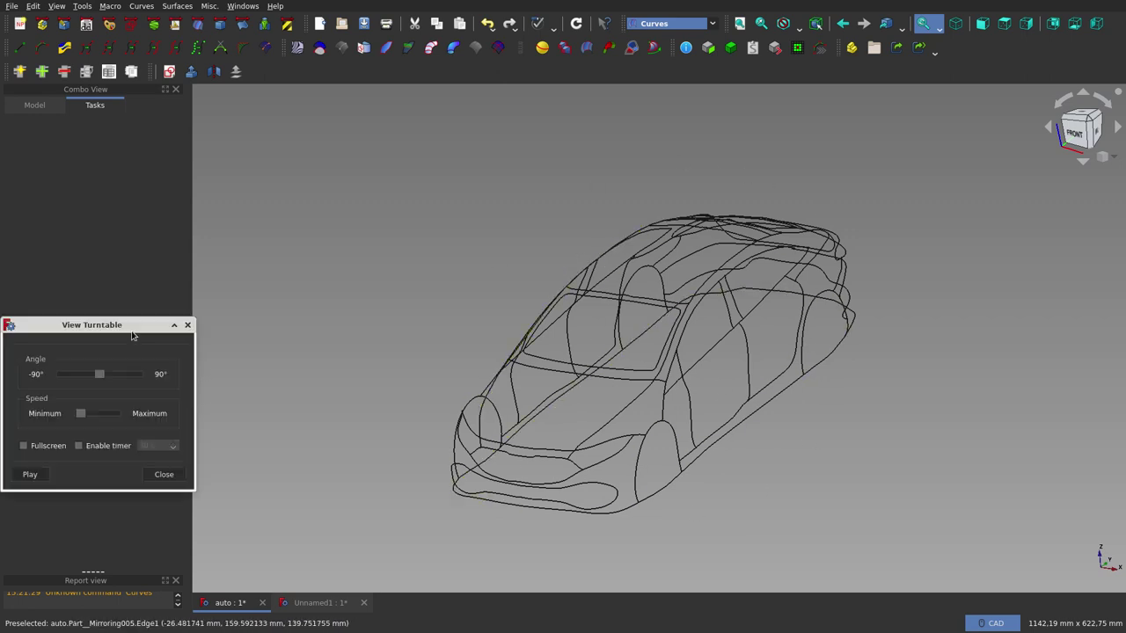
Play the View Turntable animation to spin the car-body wireframe
left_click(42, 475)
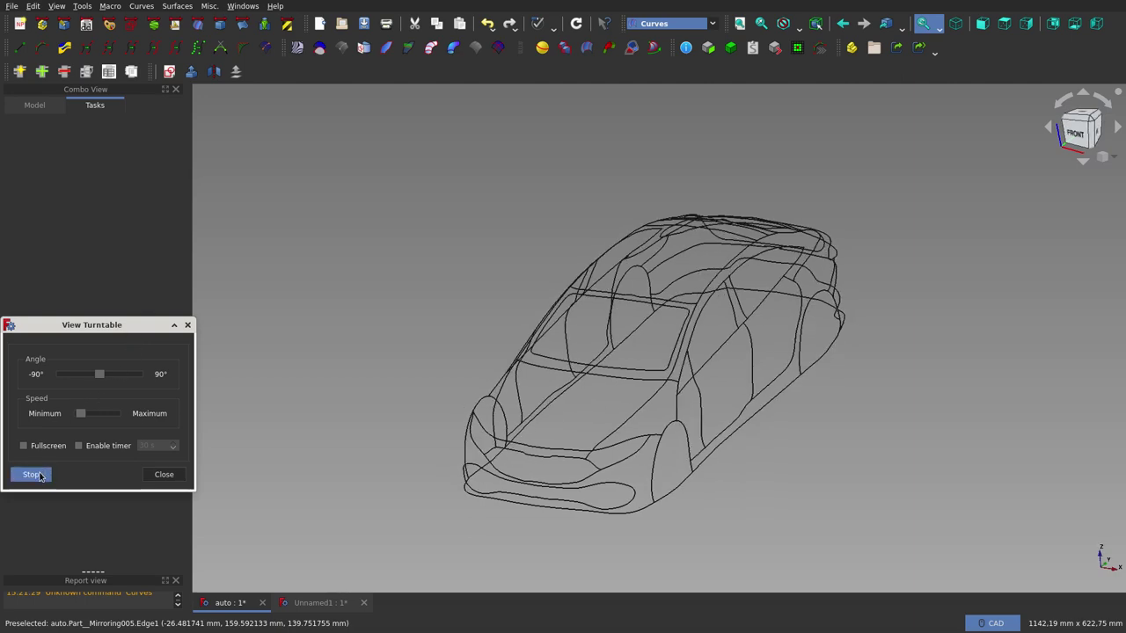